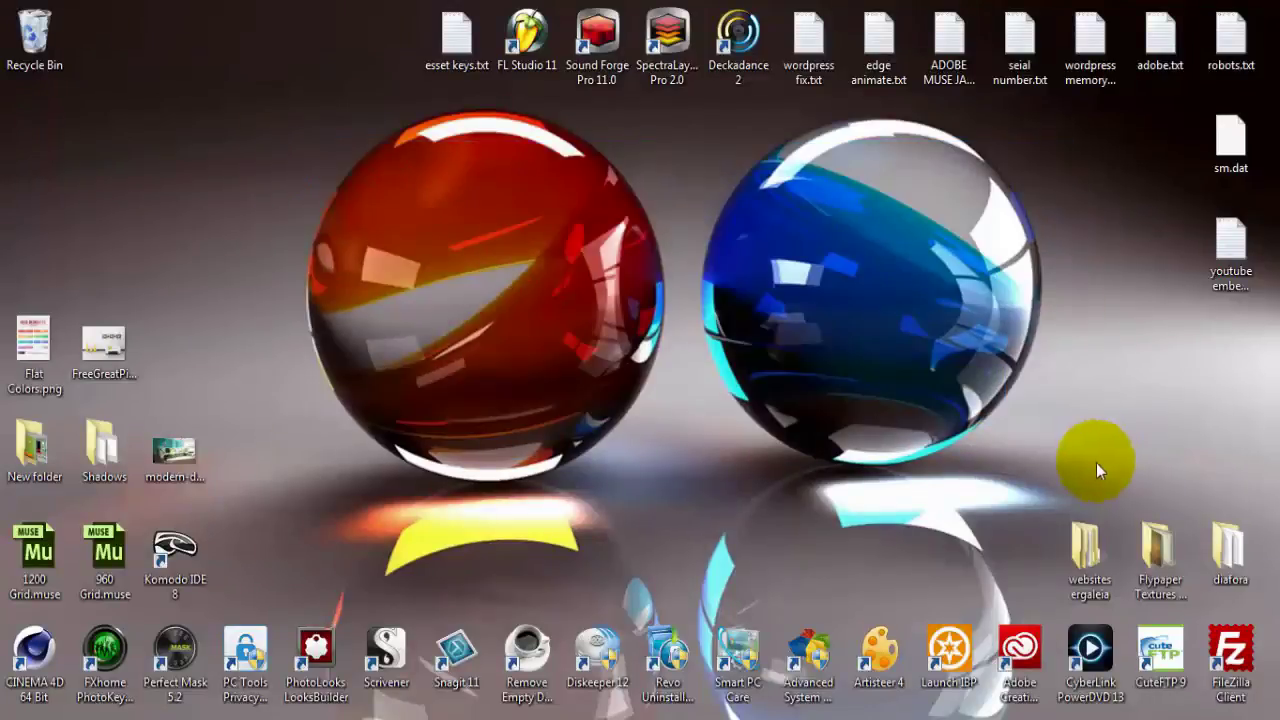
Open and dismiss the Start menu, then sweep selection boxes across the desktop icons
click(105, 648)
key(super)
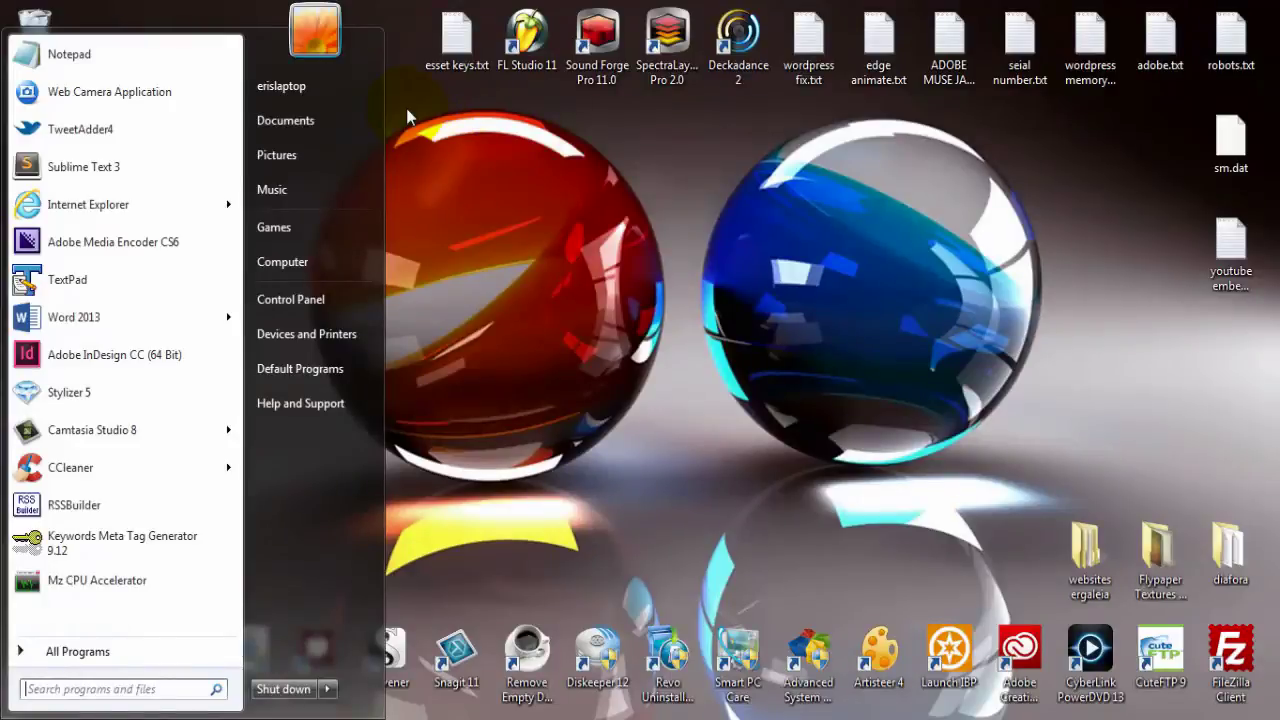
drag(408, 109, 1024, 599)
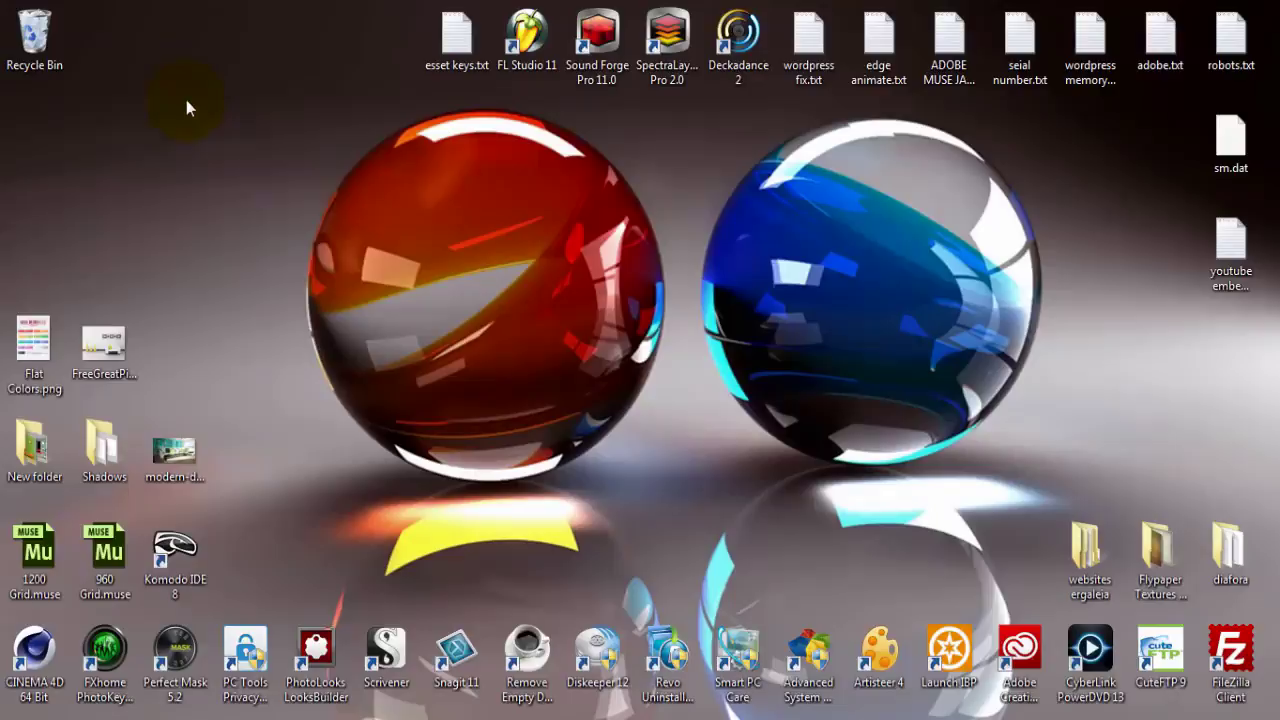
drag(186, 100, 983, 555)
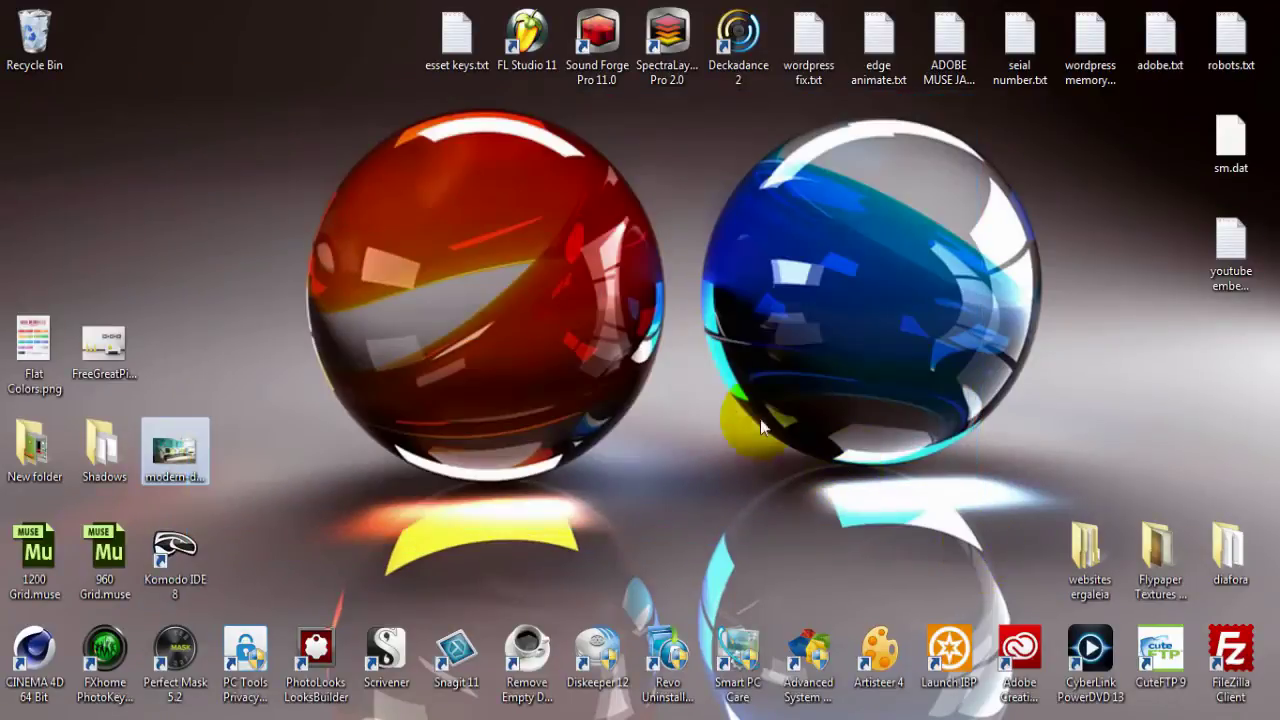
click(710, 394)
drag(253, 161, 1034, 586)
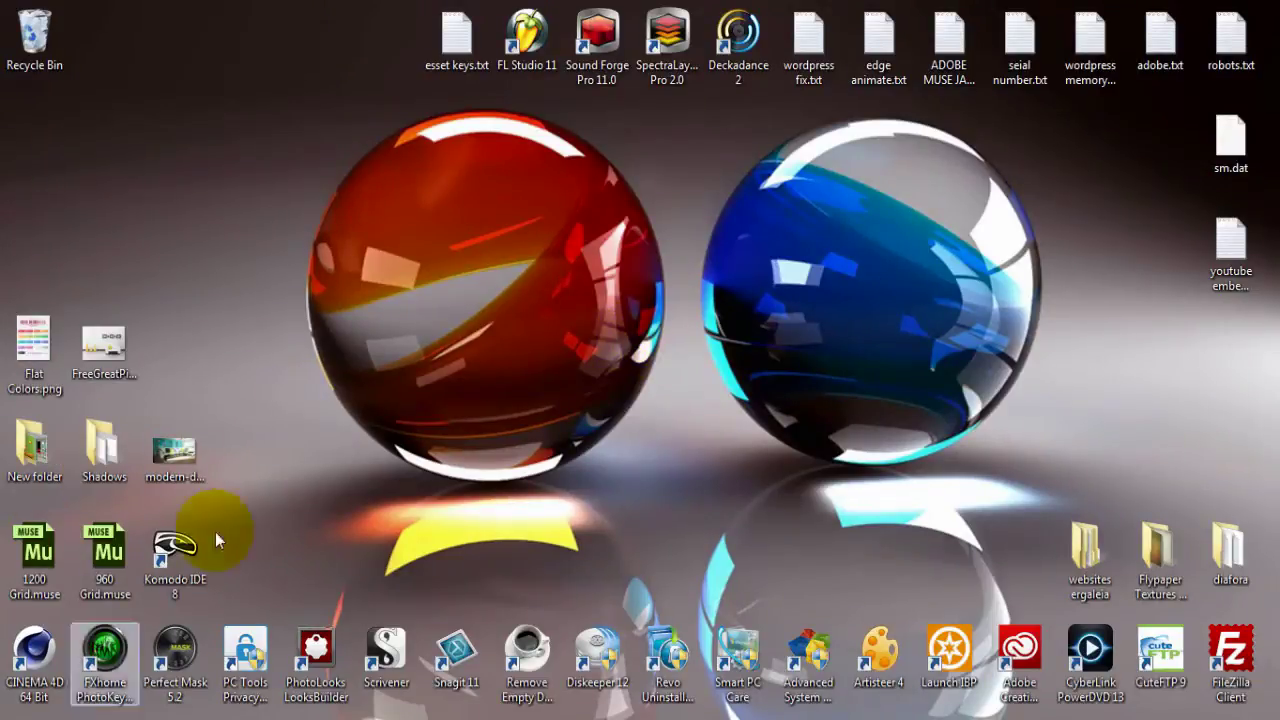
drag(343, 125, 989, 550)
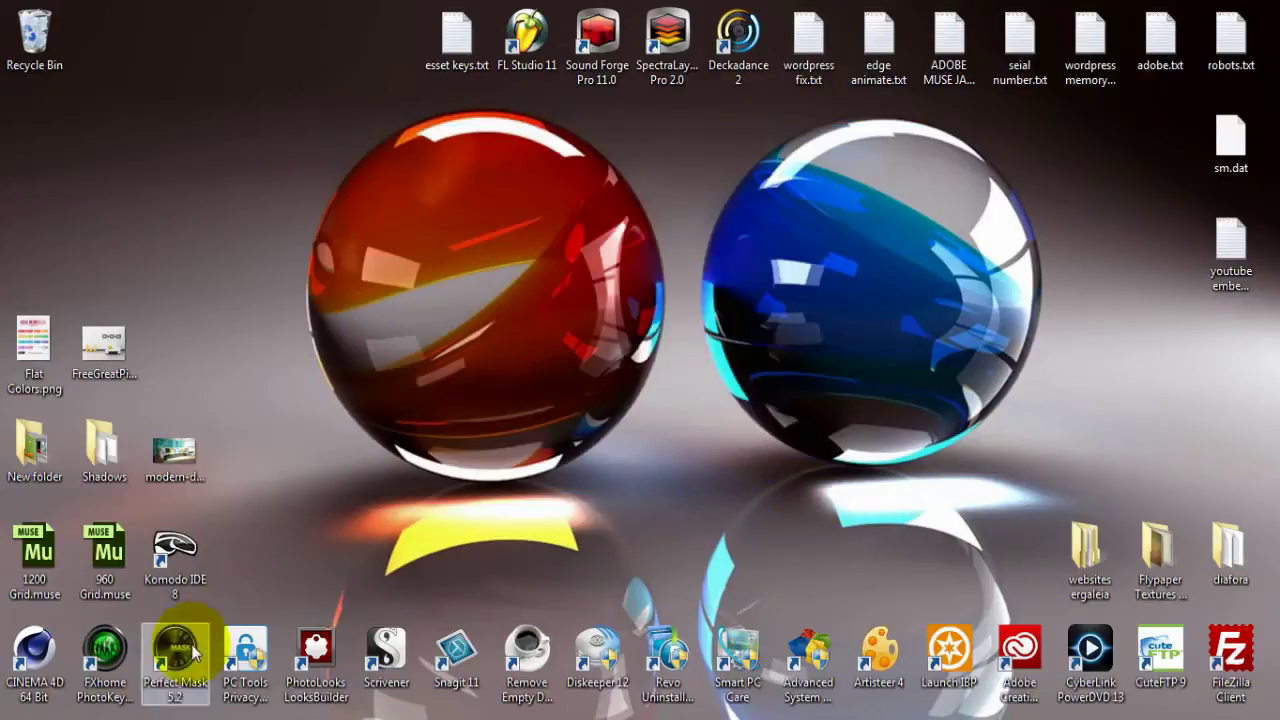
drag(297, 165, 952, 589)
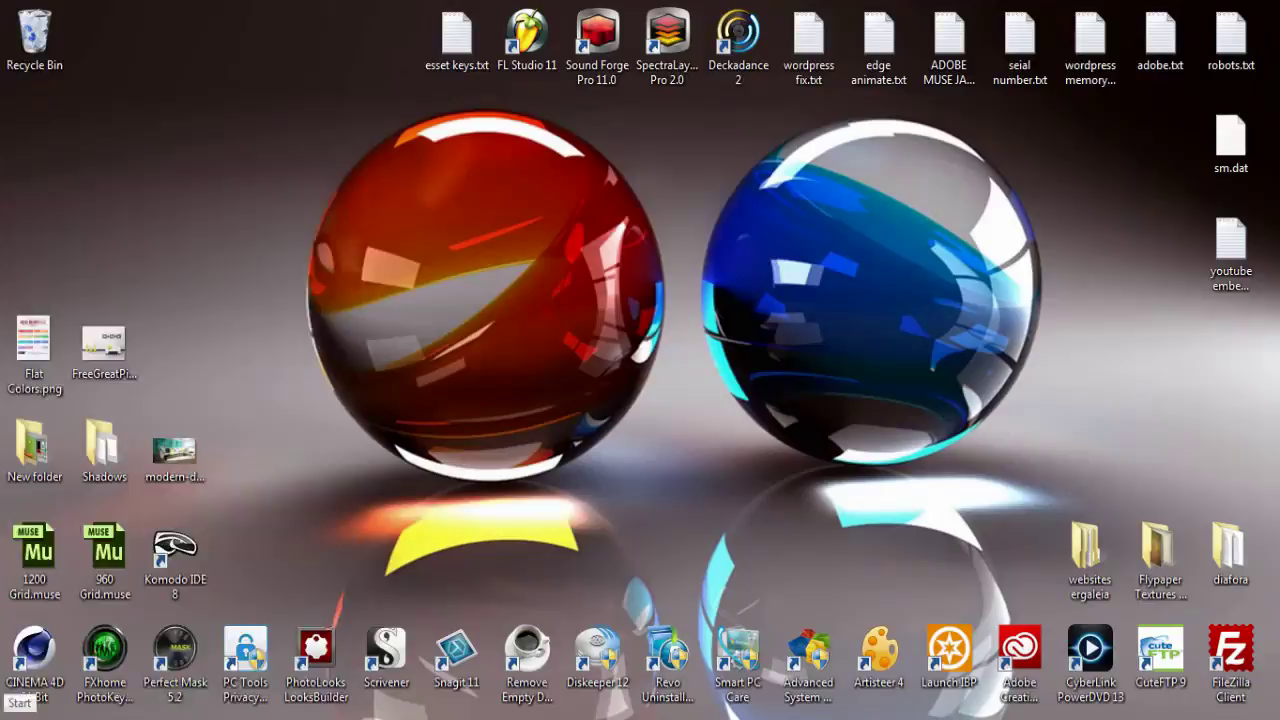
Open System properties from the Start menu's Computer entry, then close that window
click(20, 704)
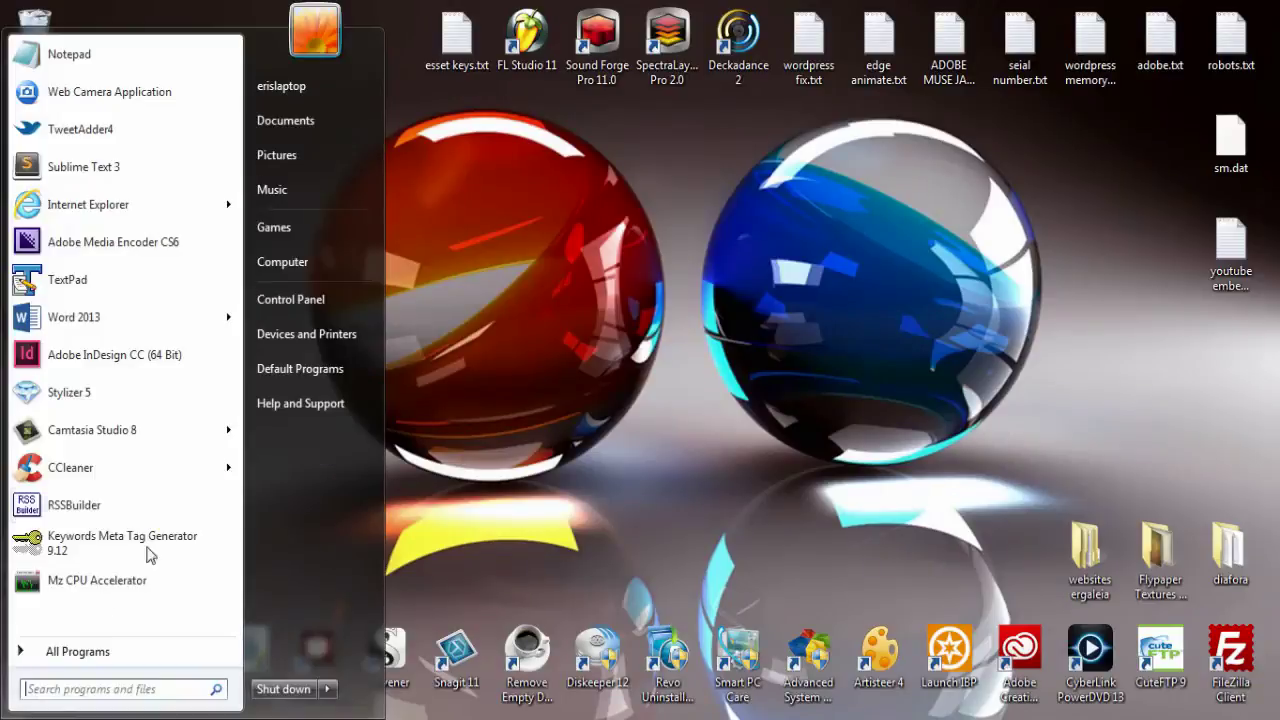
right_click(308, 261)
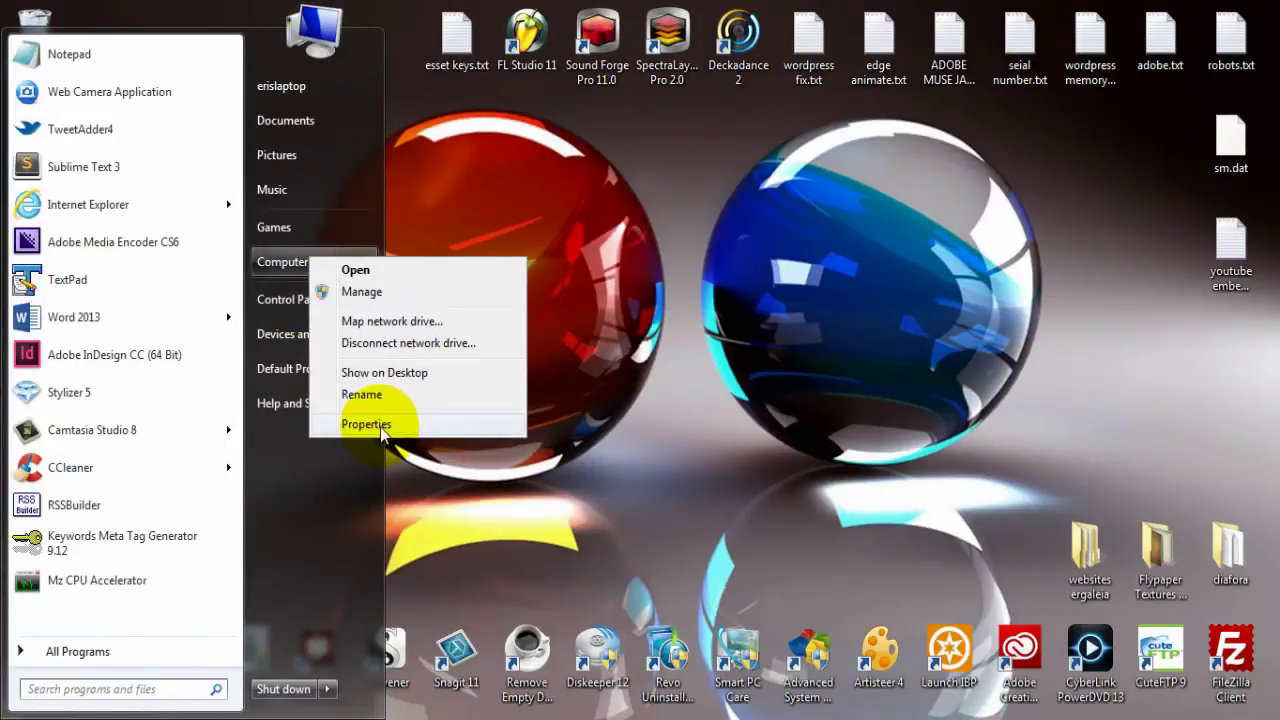
click(380, 427)
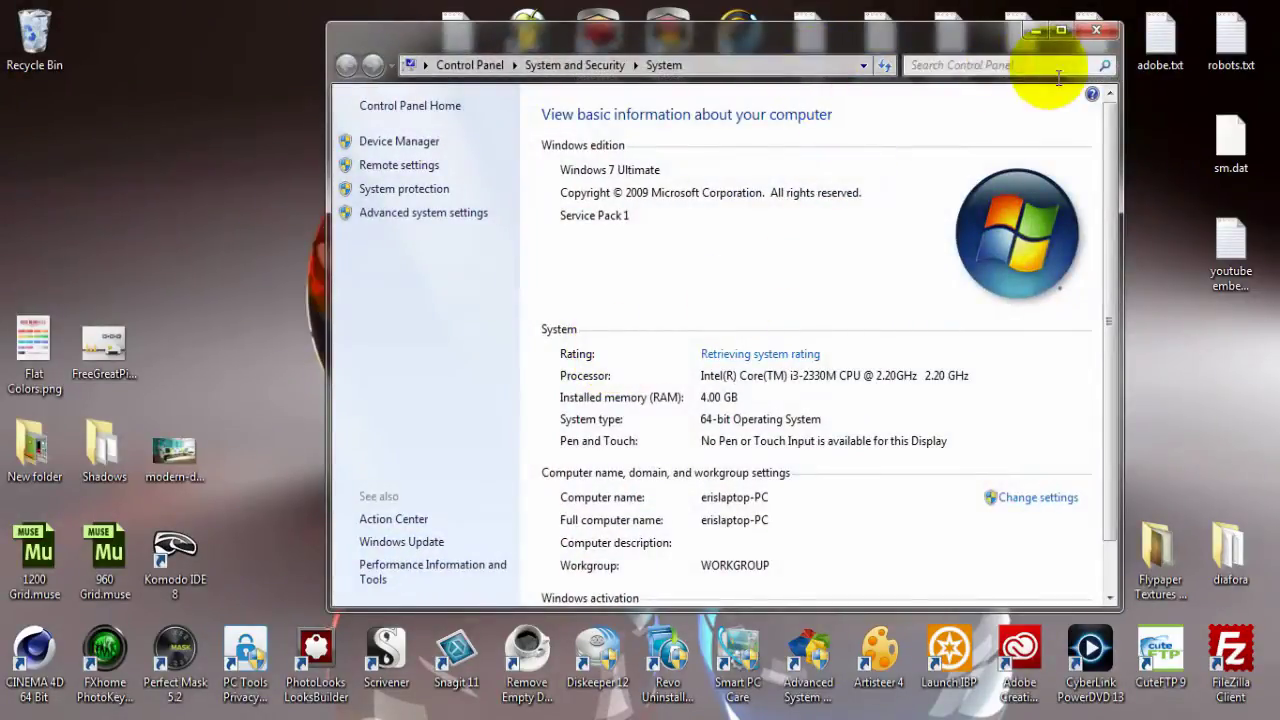
click(1096, 31)
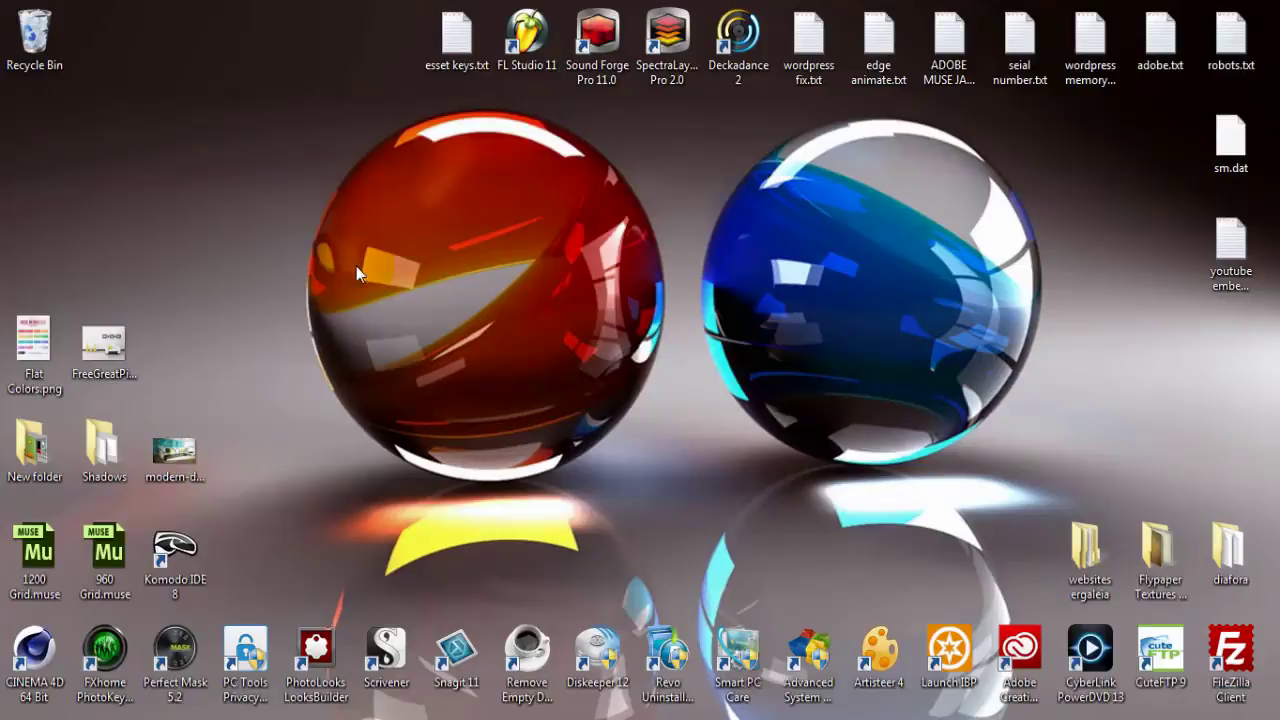
Reopen the Control Panel System page via Start, right-clicking Computer and choosing Properties
drag(146, 86, 745, 455)
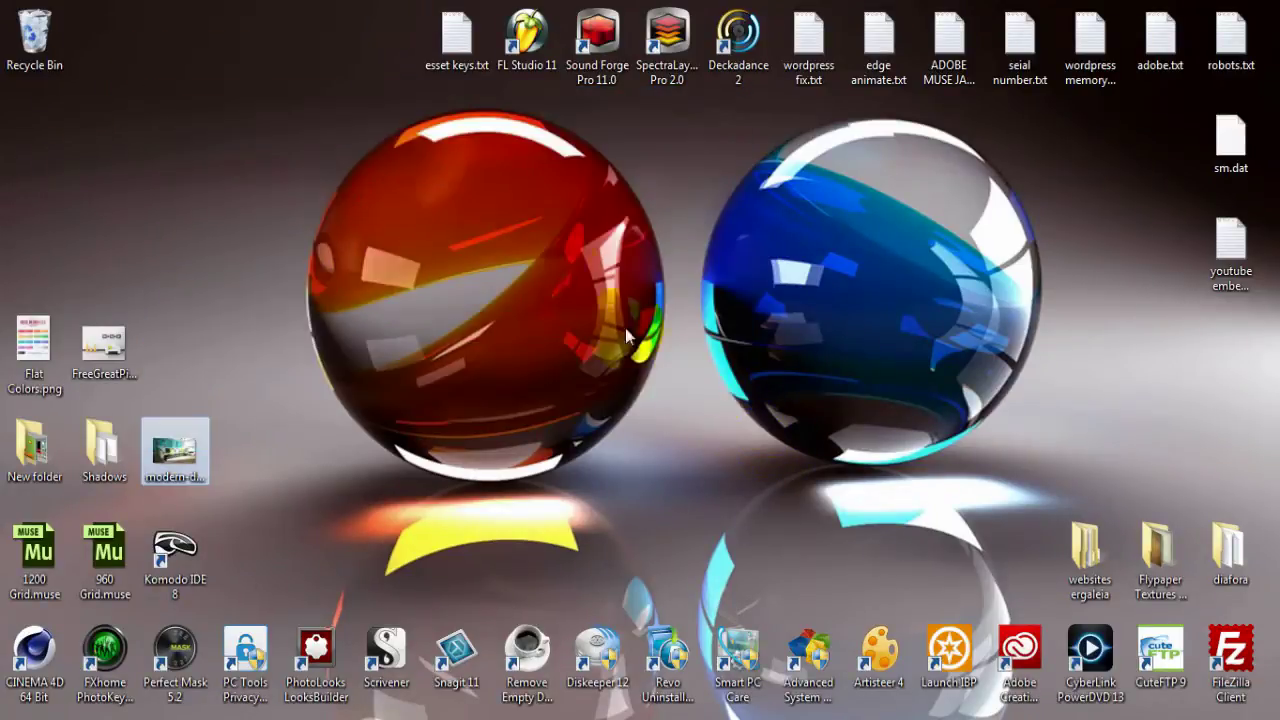
drag(372, 140, 1040, 608)
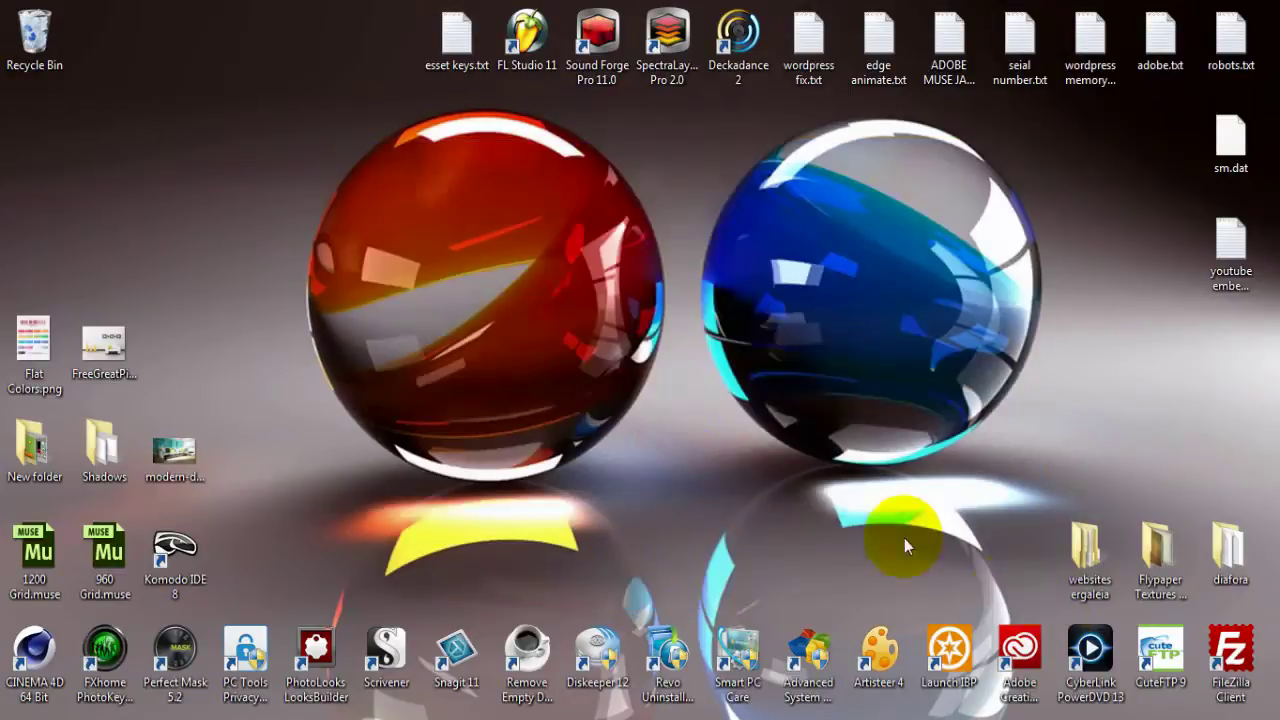
key(super)
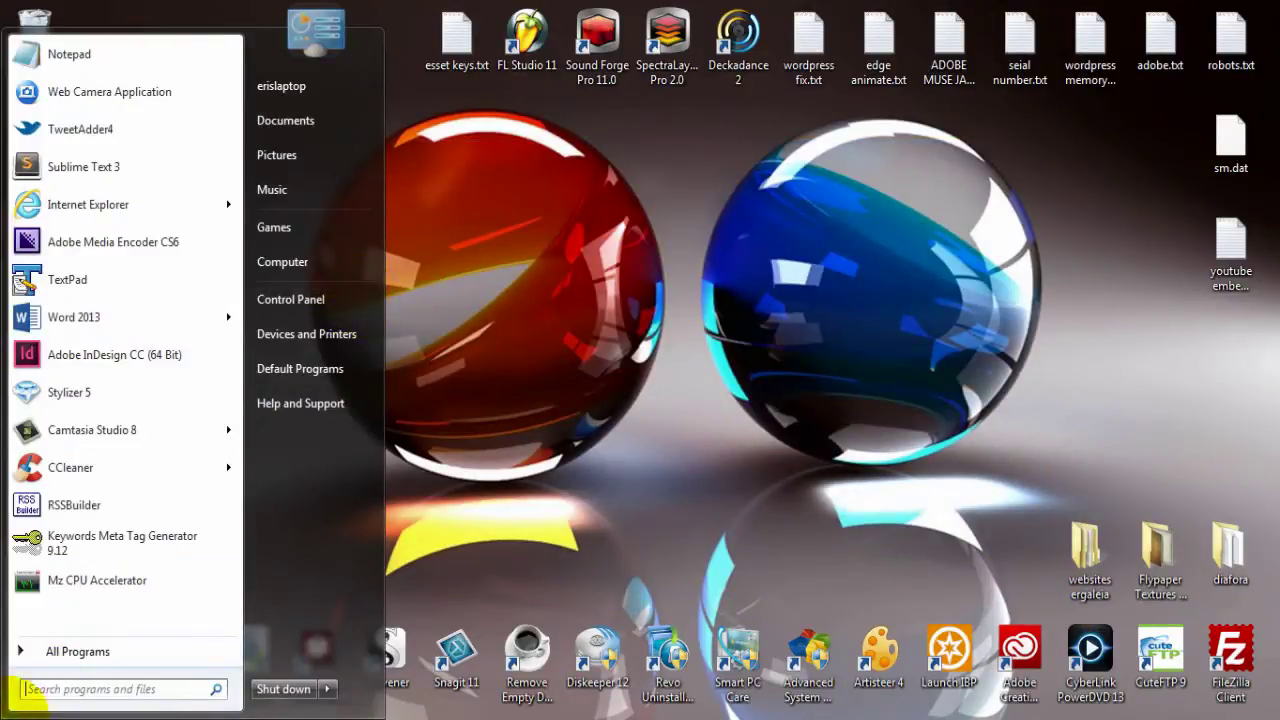
key(super)
key(super)
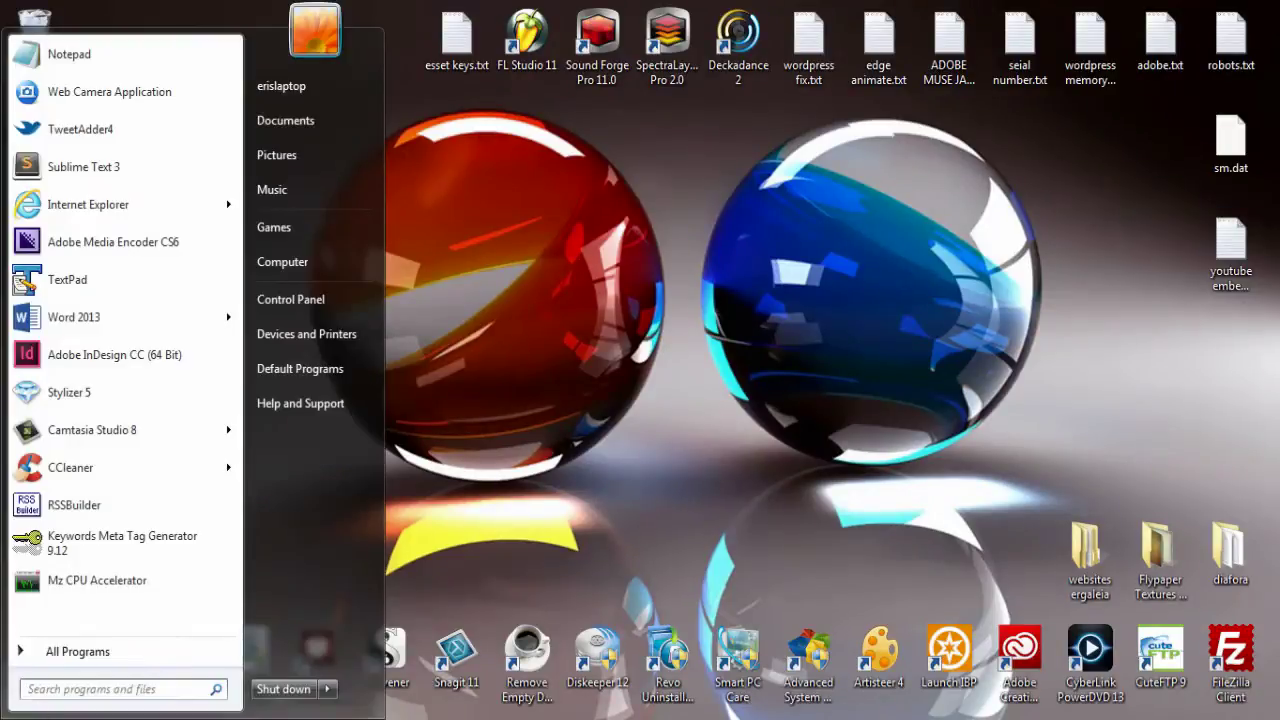
right_click(314, 273)
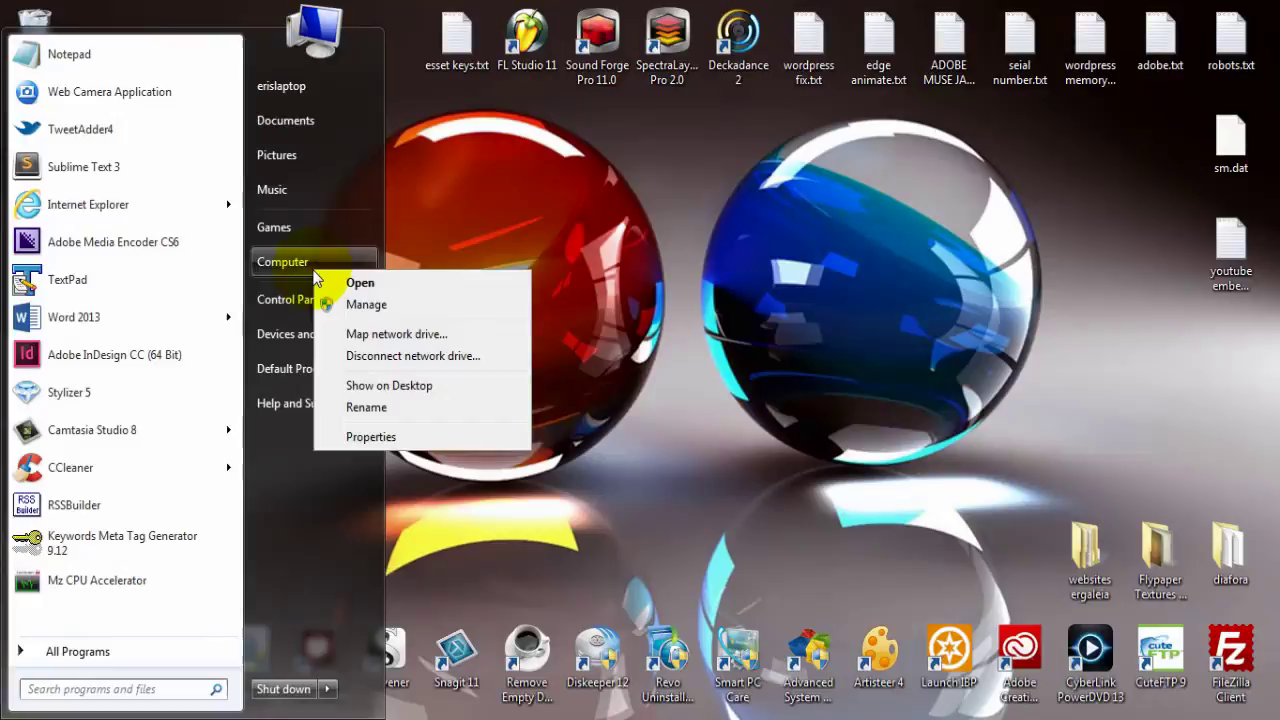
click(355, 437)
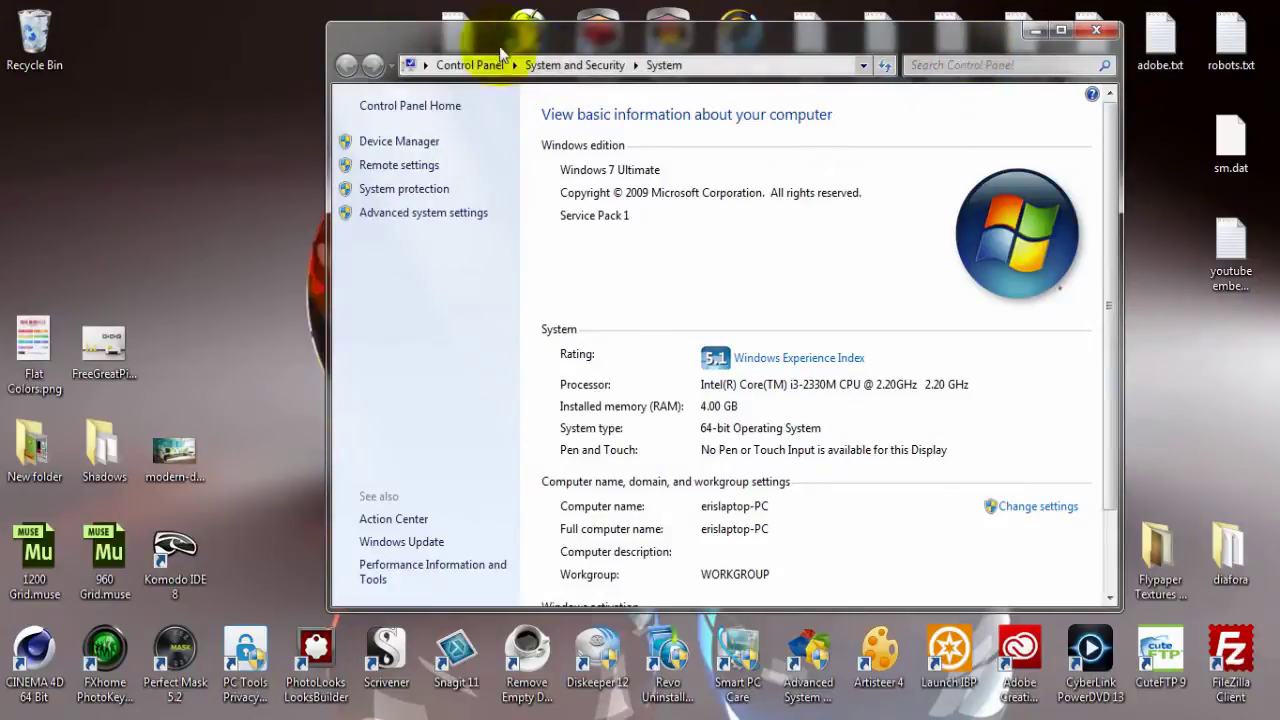
Reach Windows Update and Control Panel, then open Troubleshooting and close it again
click(418, 549)
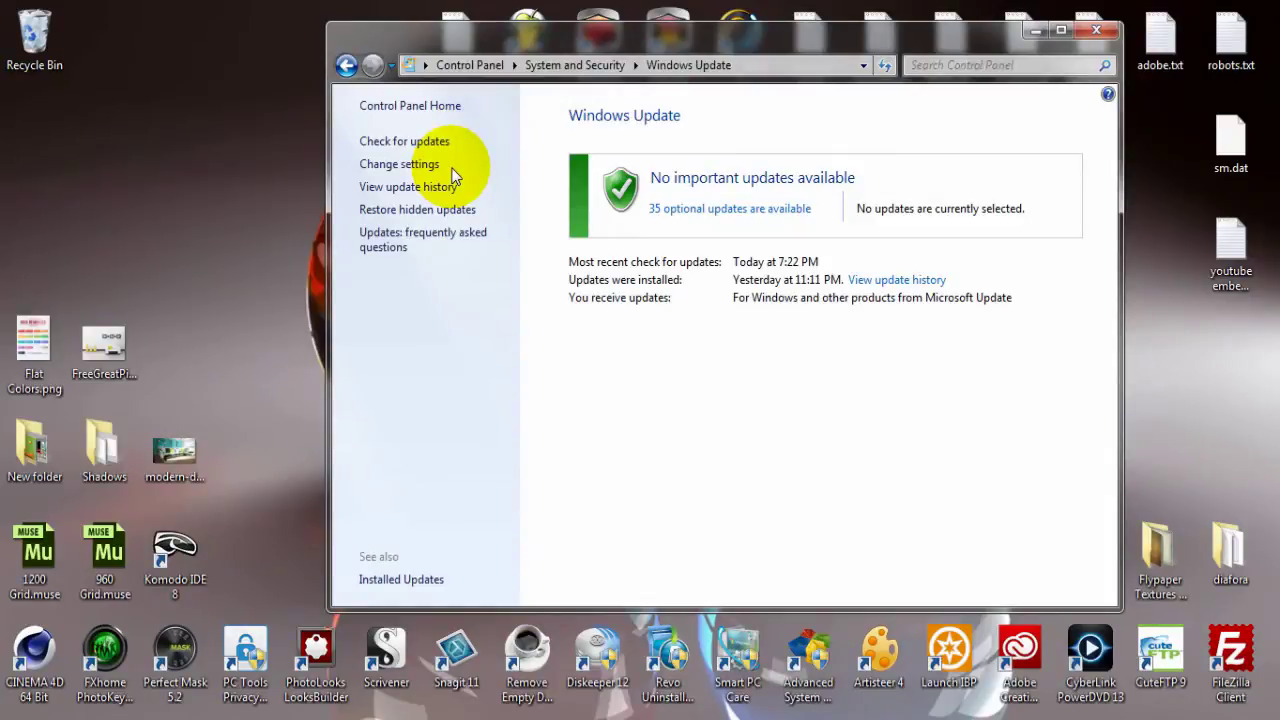
click(25, 700)
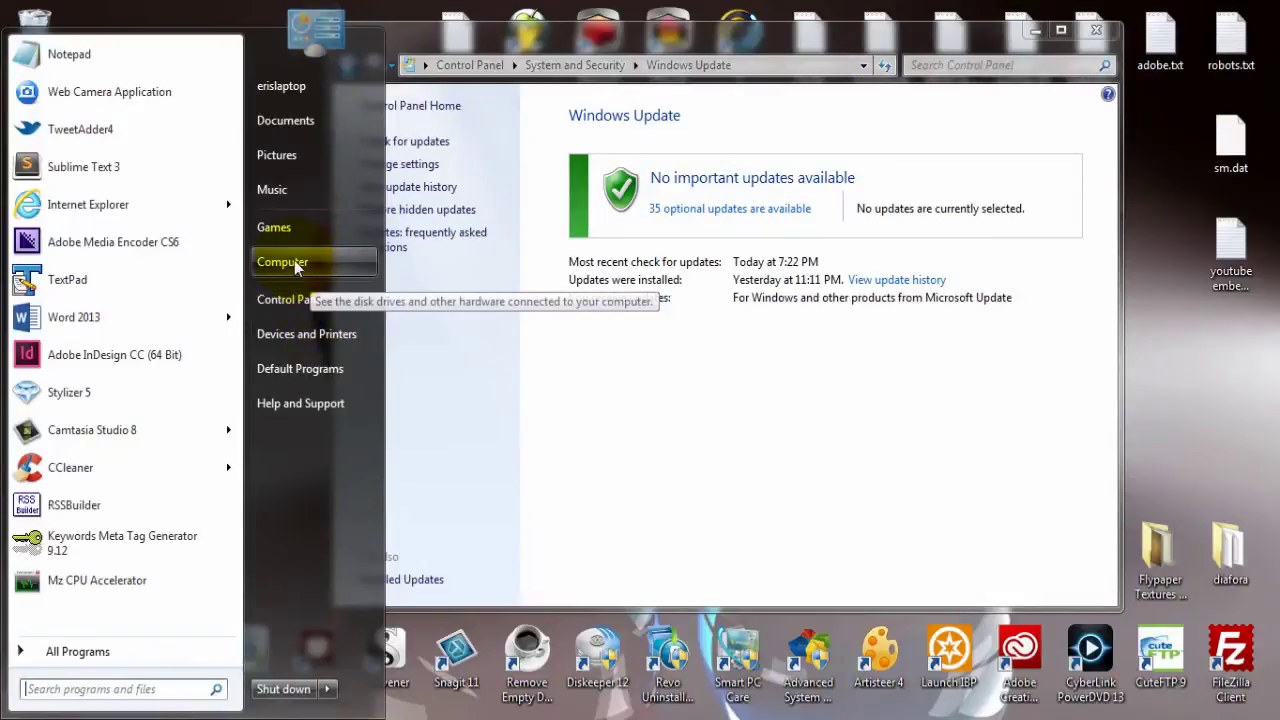
click(295, 306)
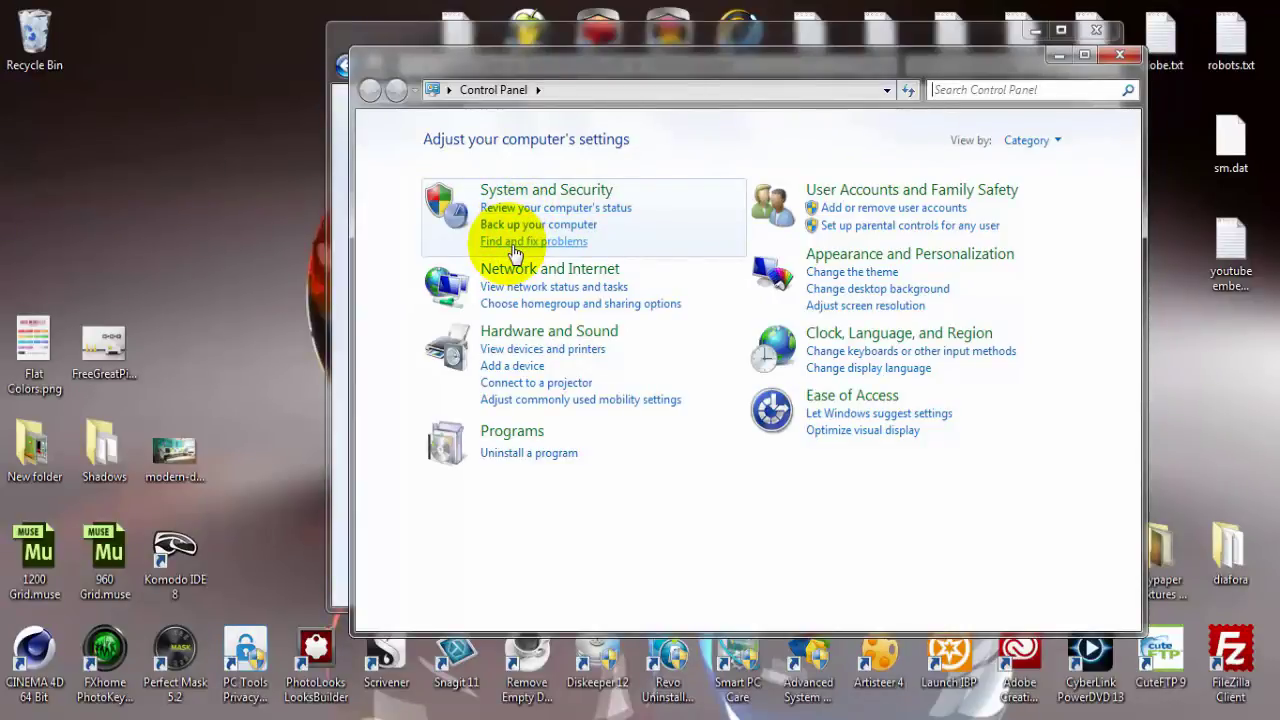
click(514, 246)
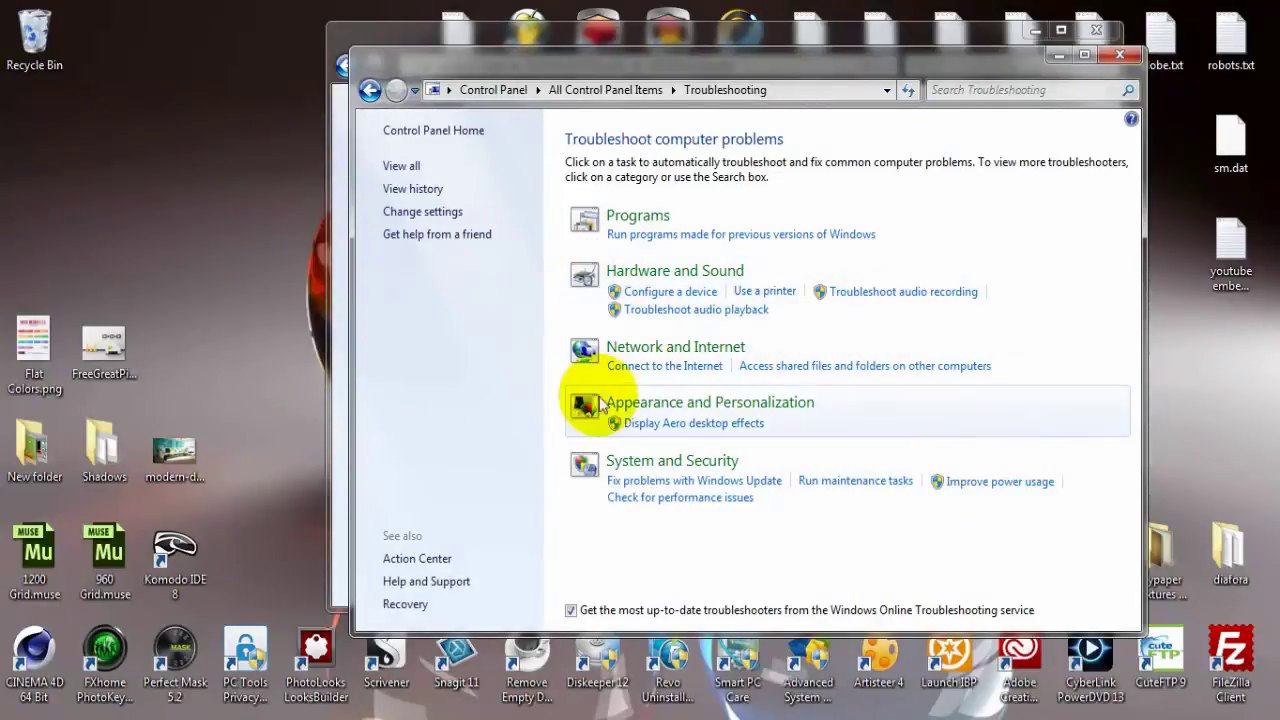
click(1120, 54)
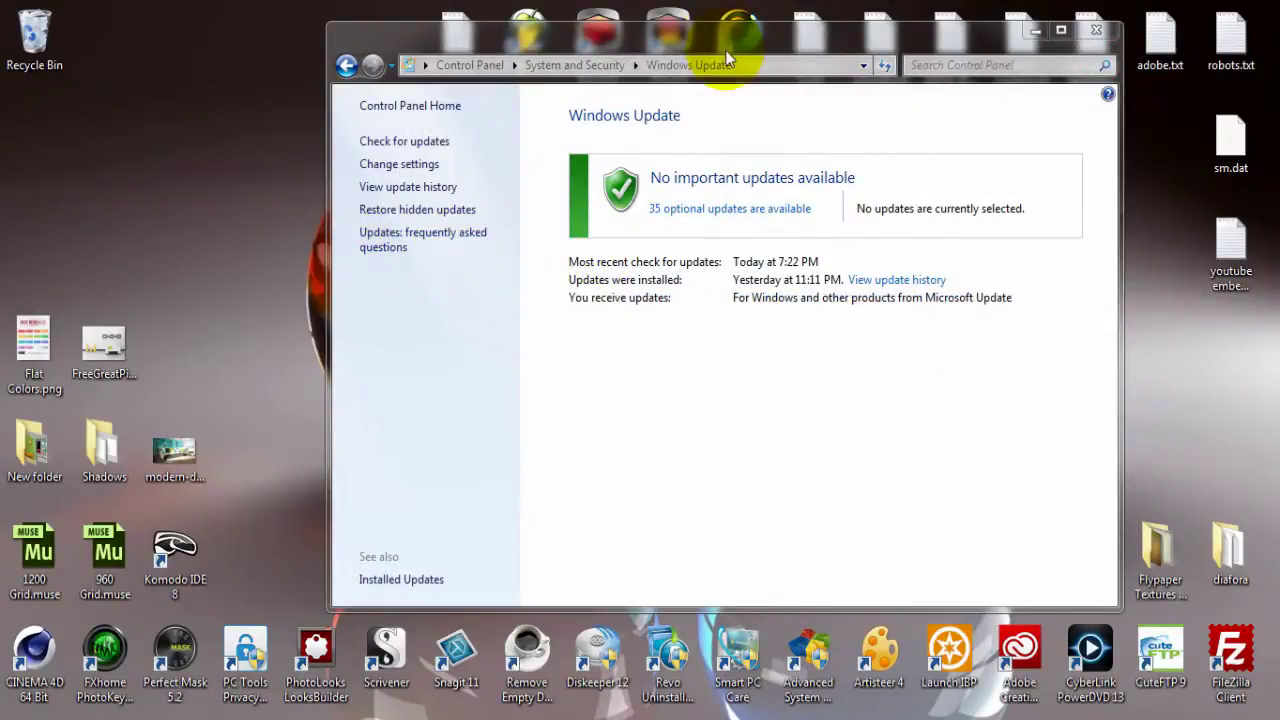
Run Check for updates, which finishes at 10:57 PM still listing 35 optional updates
drag(740, 36, 689, 43)
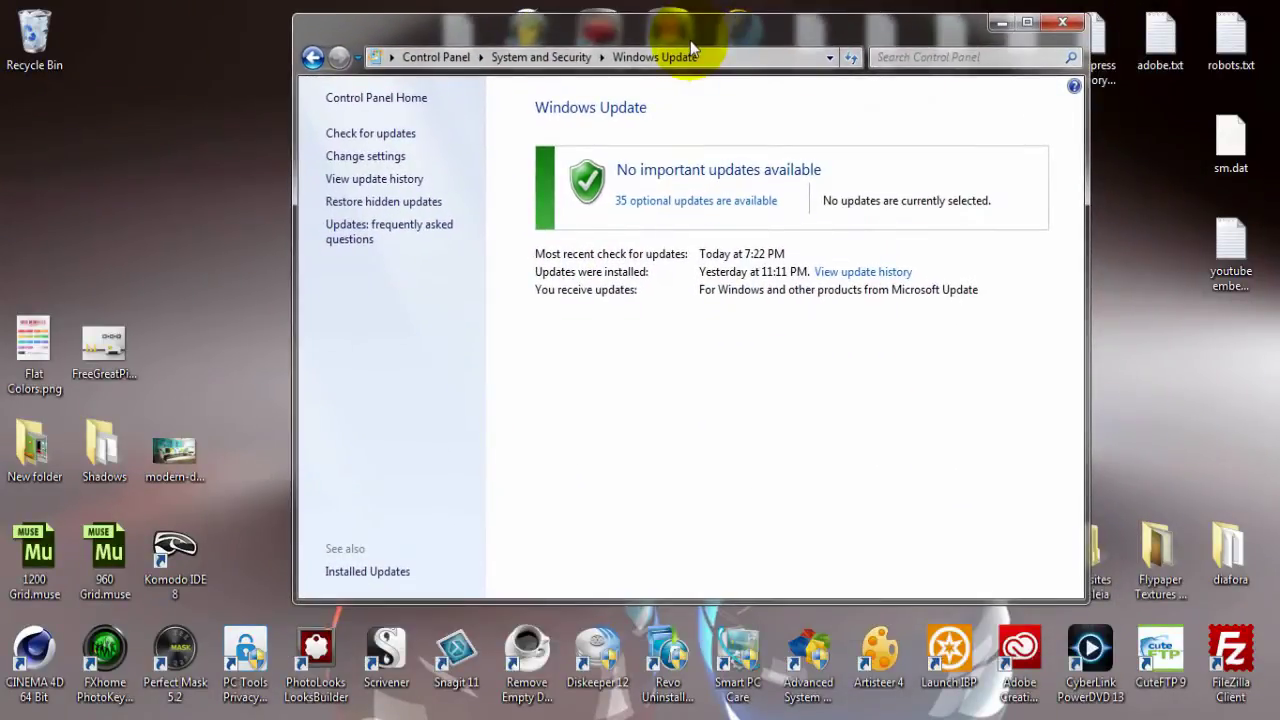
drag(16, 114, 182, 282)
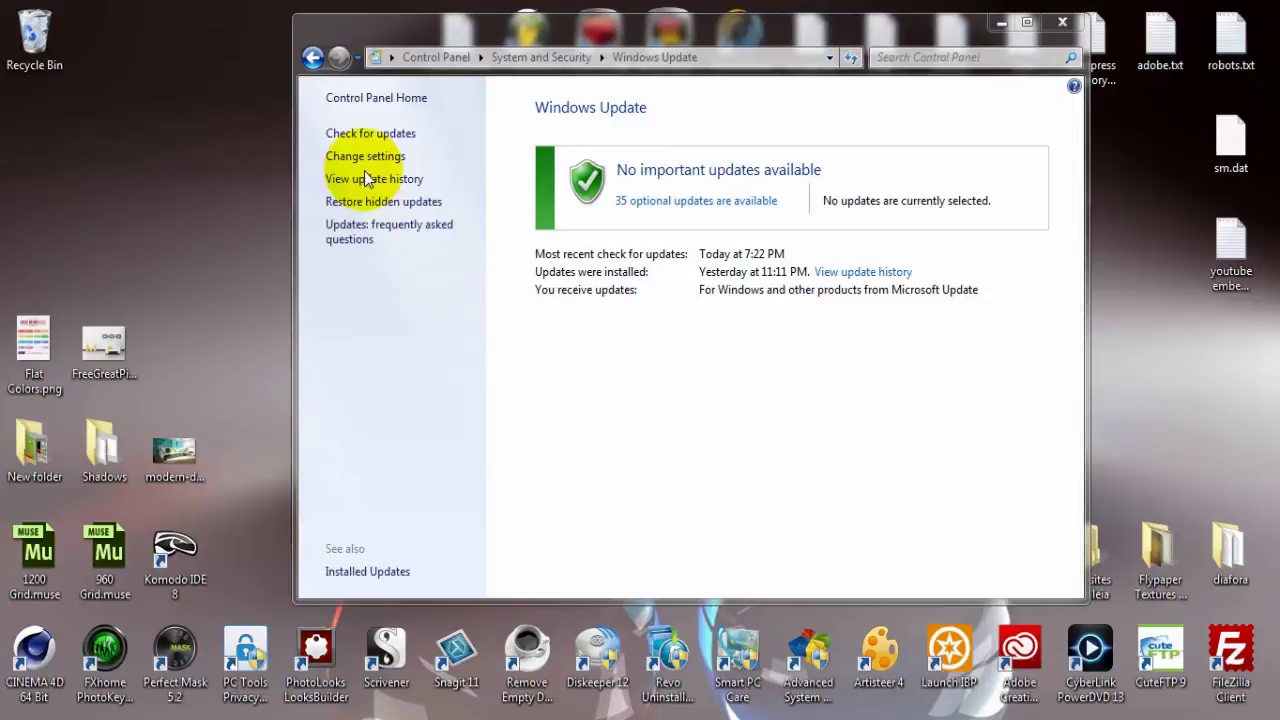
click(366, 134)
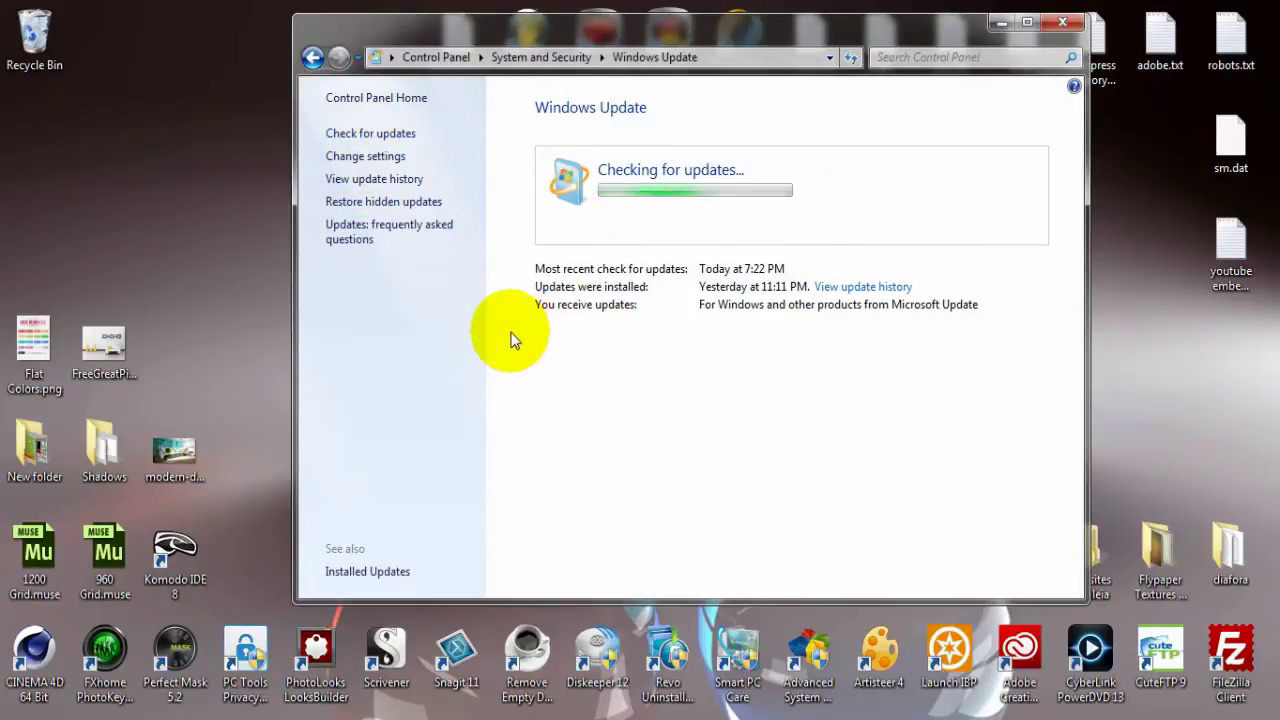
drag(693, 40, 686, 82)
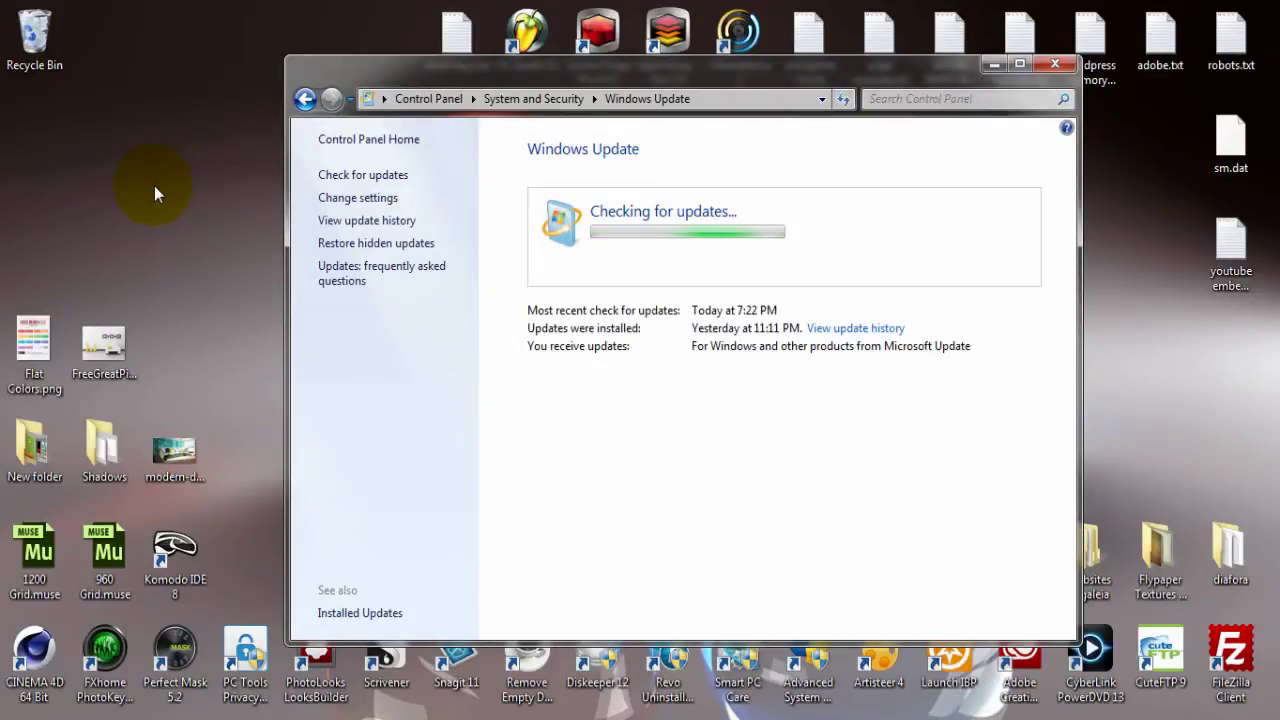
drag(467, 73, 524, 66)
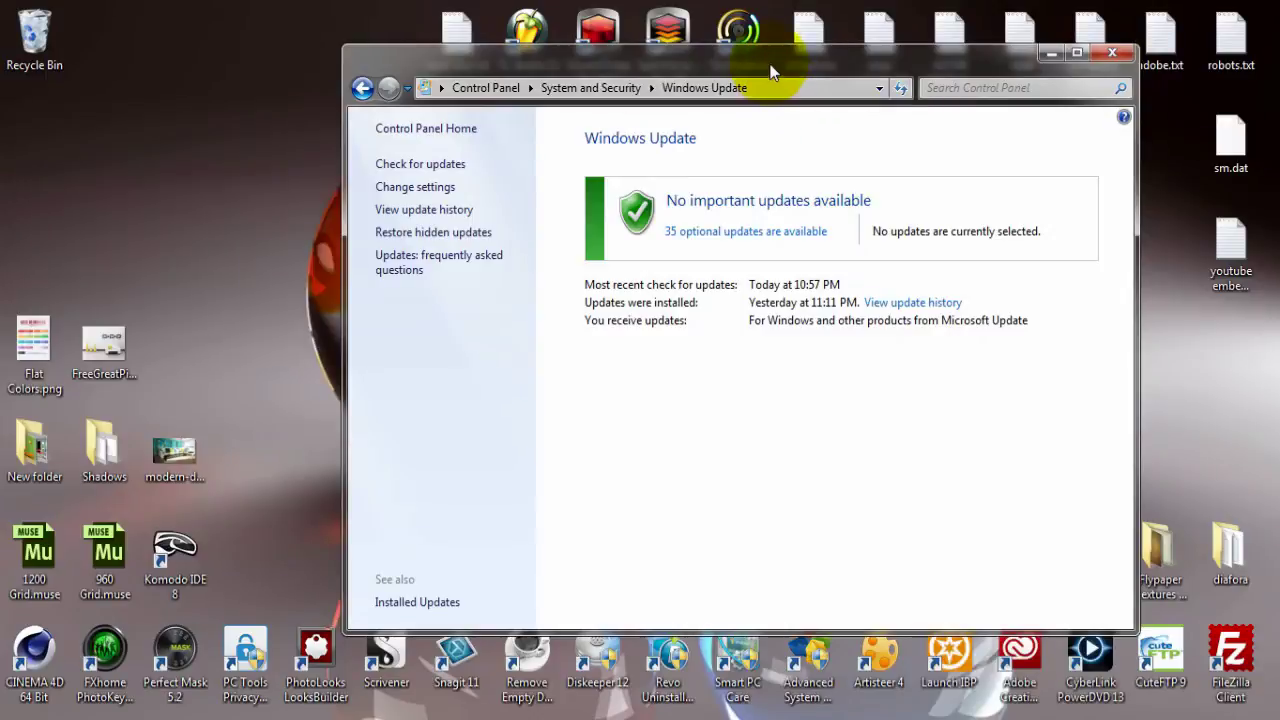
drag(770, 55, 755, 83)
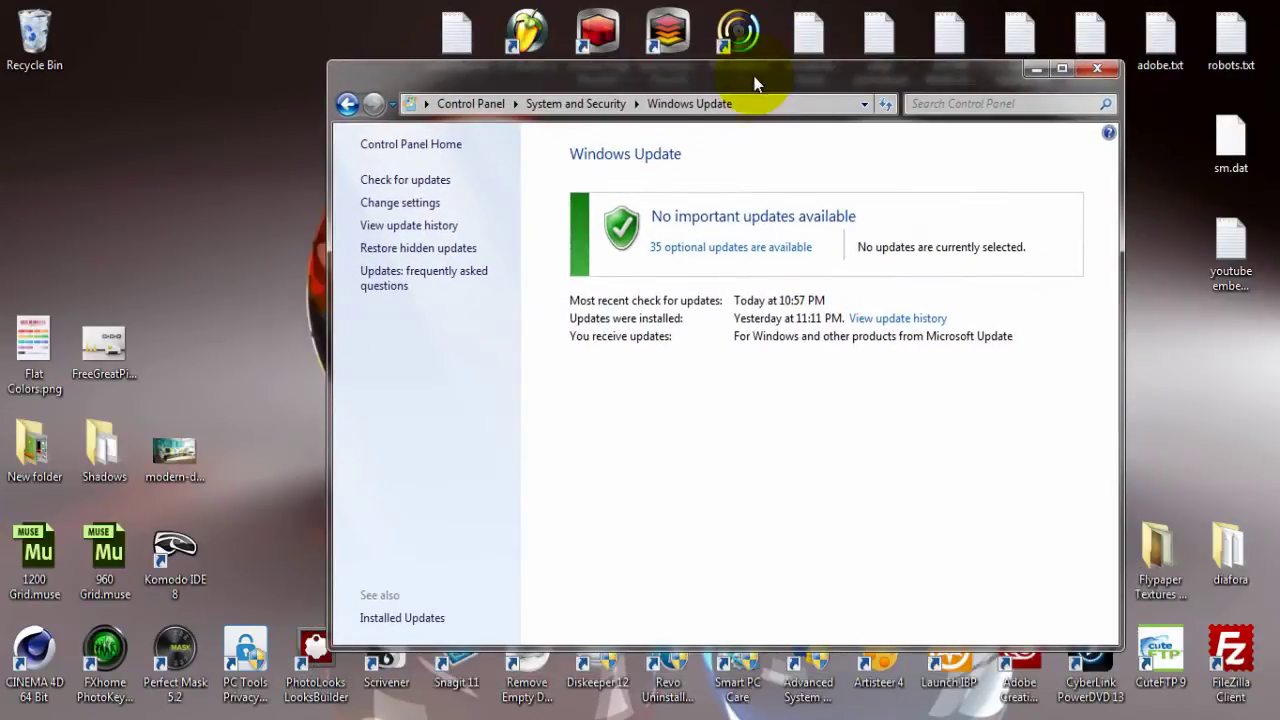
View the list of installed updates, then return to the Windows Update overview
click(432, 614)
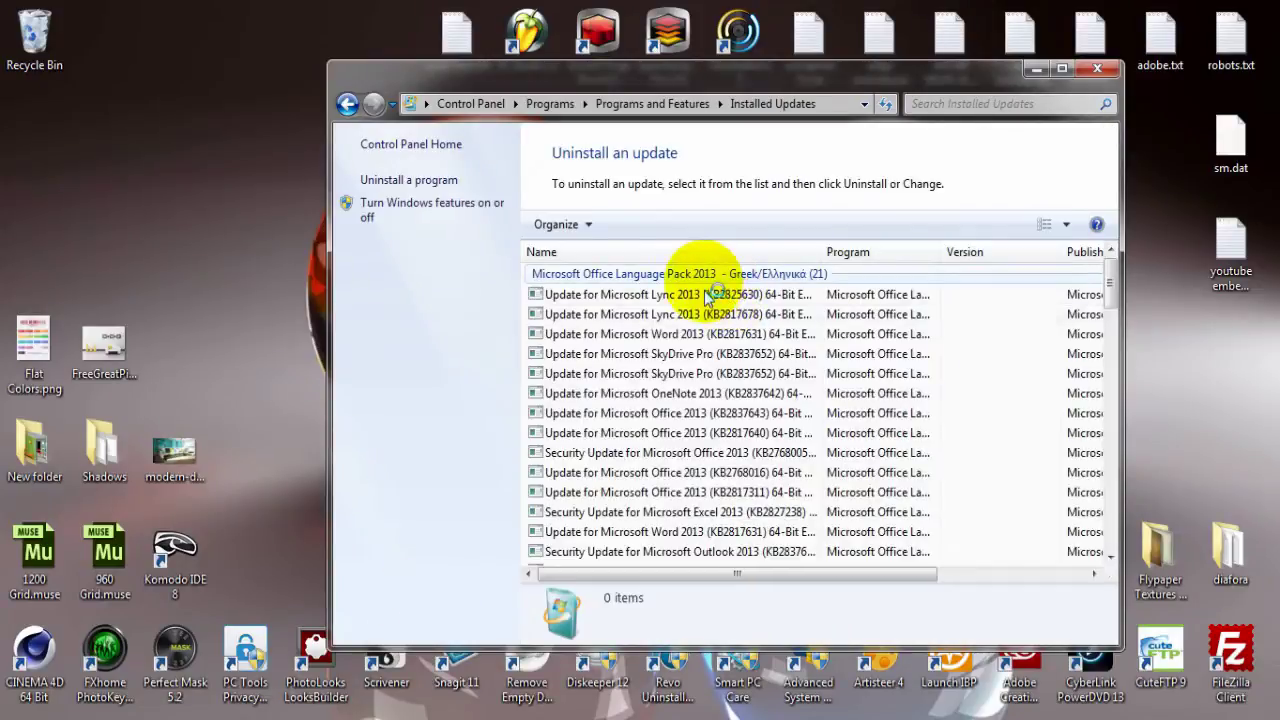
drag(1113, 275, 1095, 195)
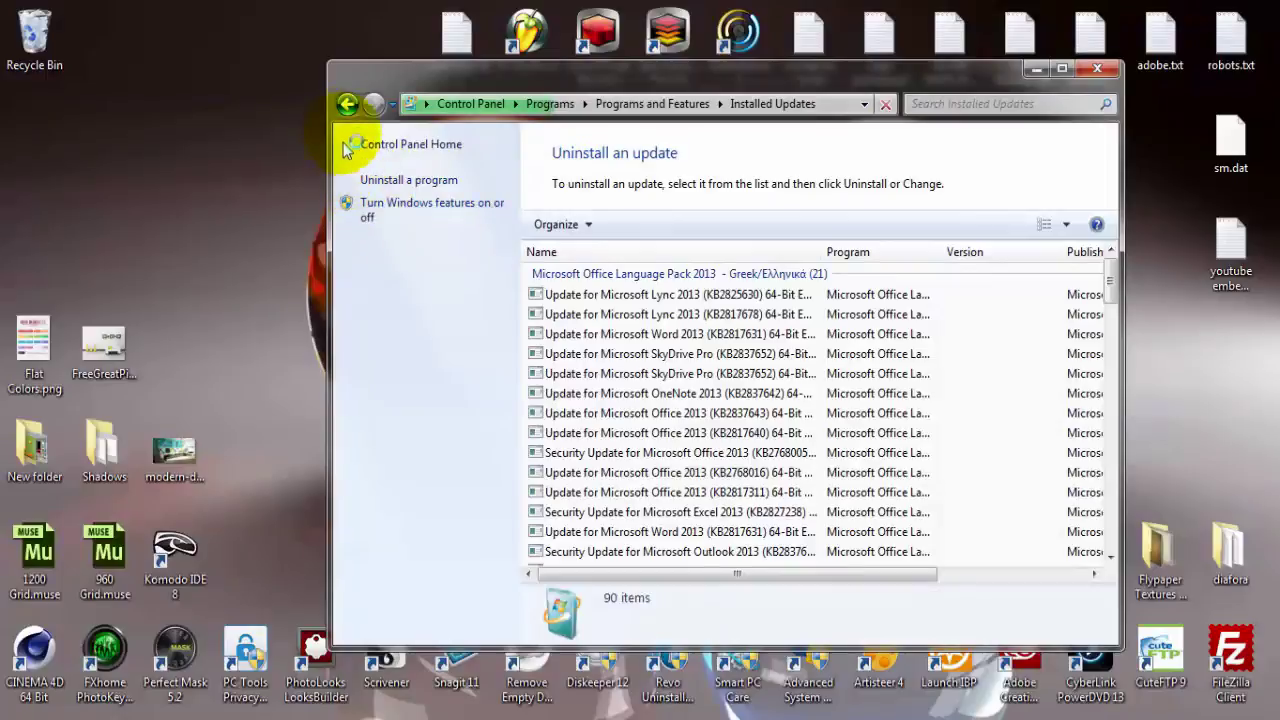
click(346, 106)
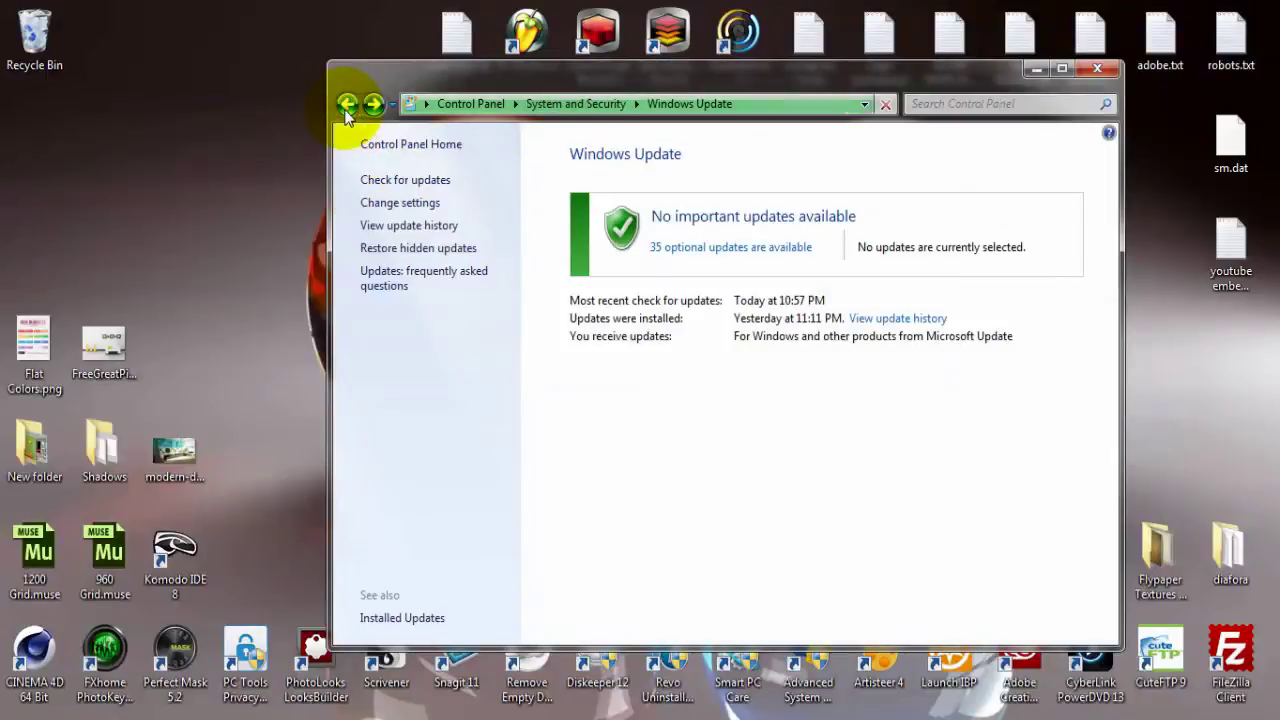
Select the Arabic Language Pack from the 35 optional updates and confirm with OK
click(689, 250)
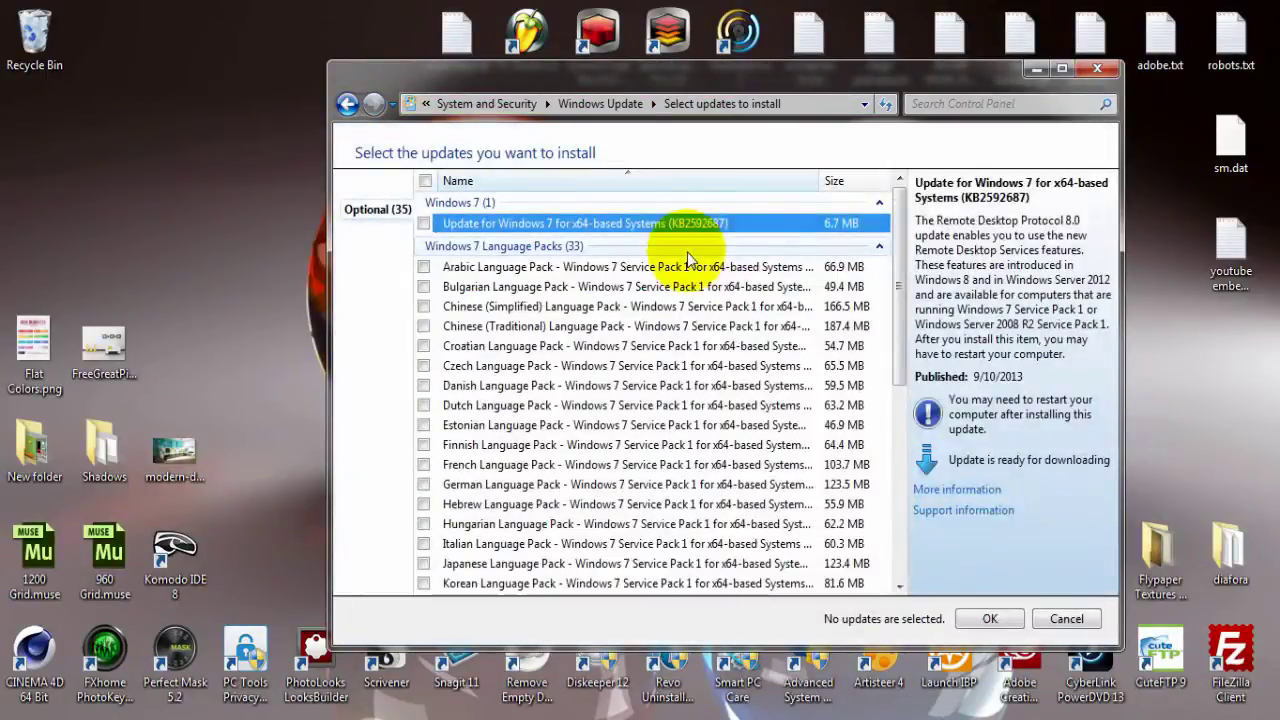
click(600, 246)
click(587, 269)
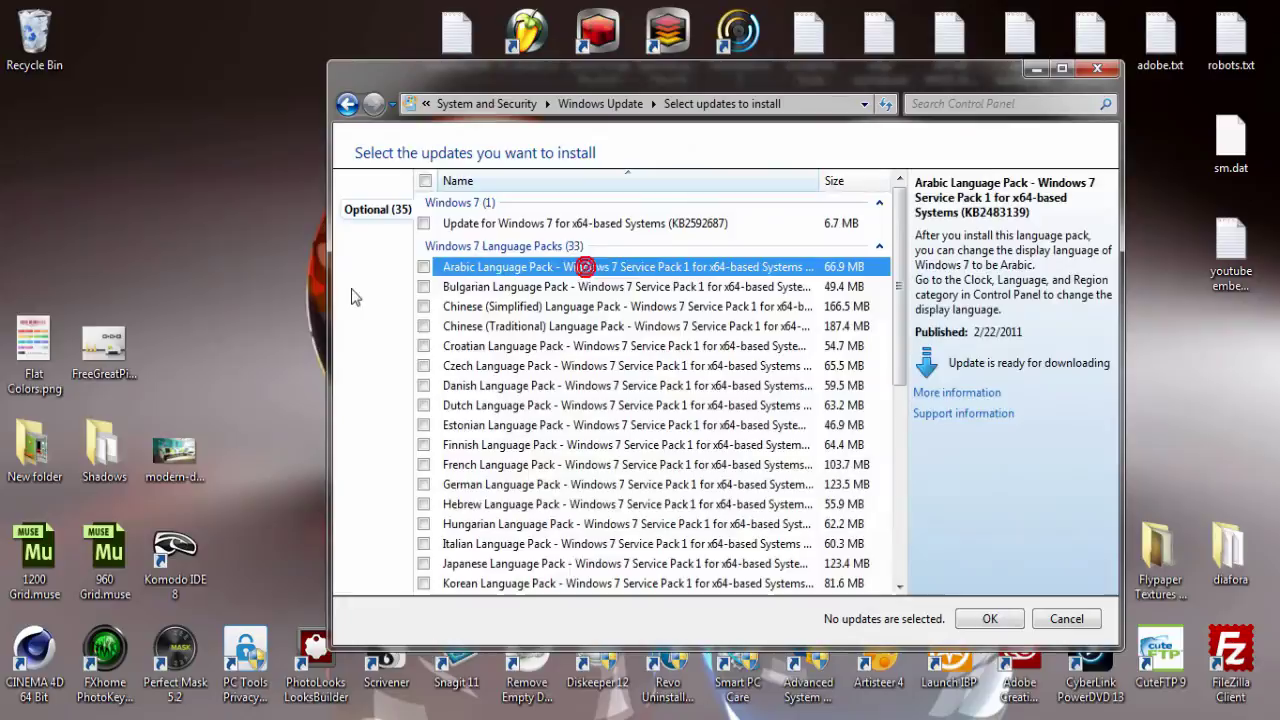
click(423, 267)
click(985, 619)
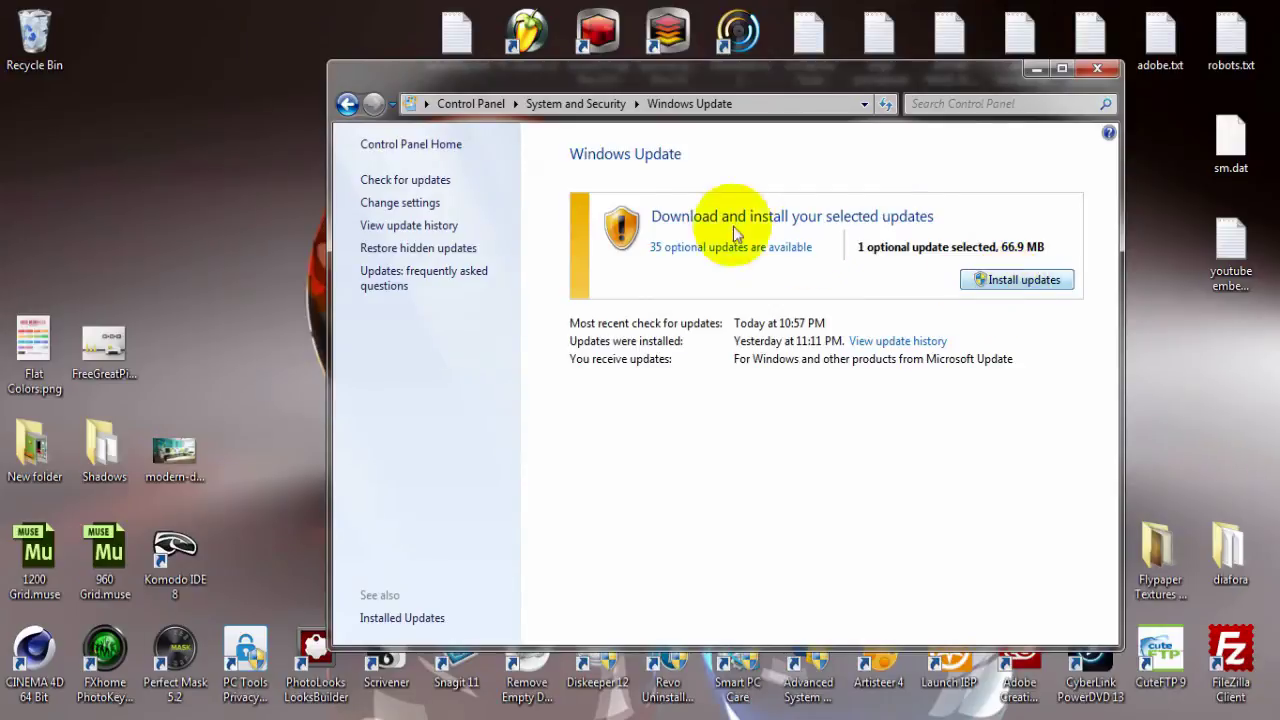
Close the Windows Update window and launch the Revo Uninstaller desktop shortcut
click(1096, 70)
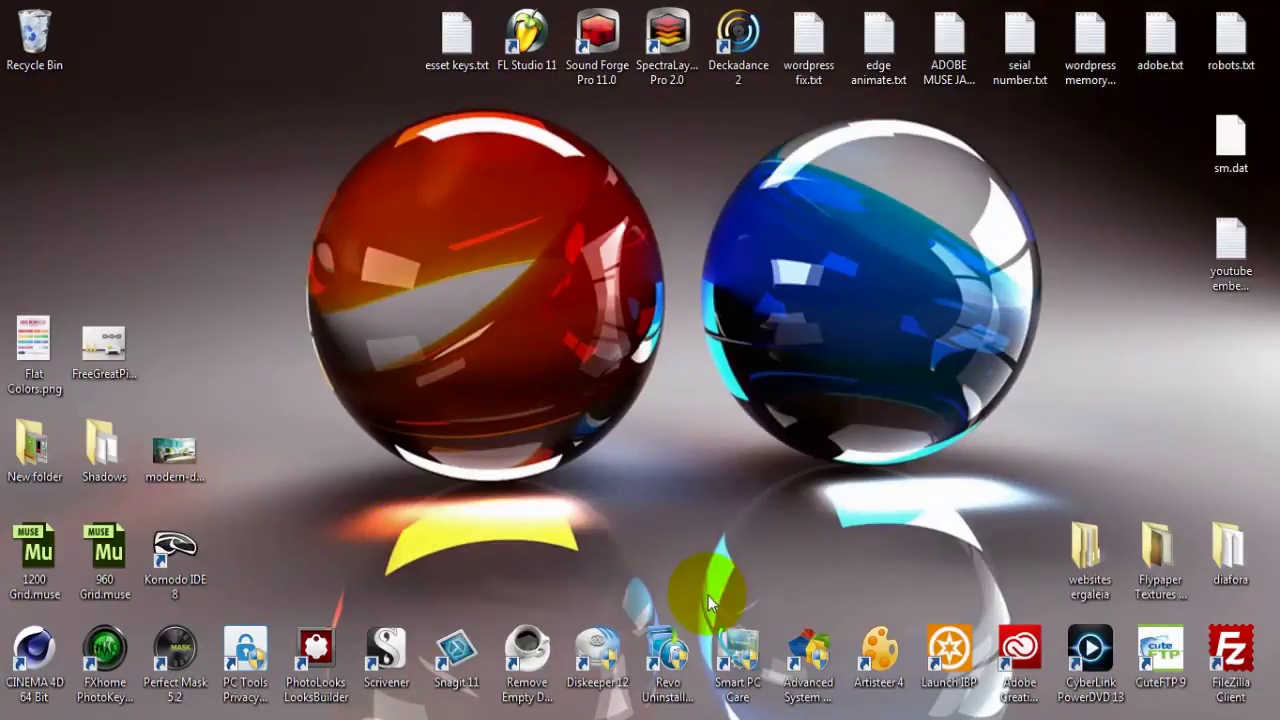
drag(378, 156, 983, 594)
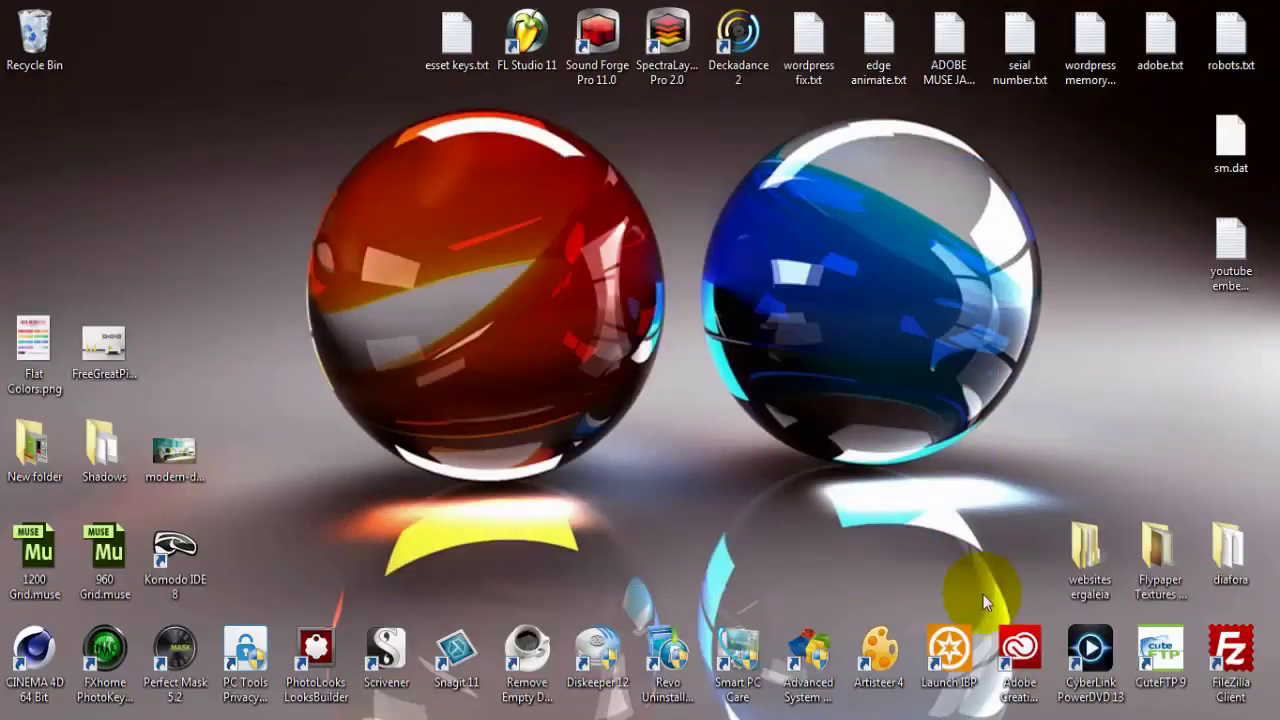
drag(276, 123, 1041, 622)
double_click(661, 650)
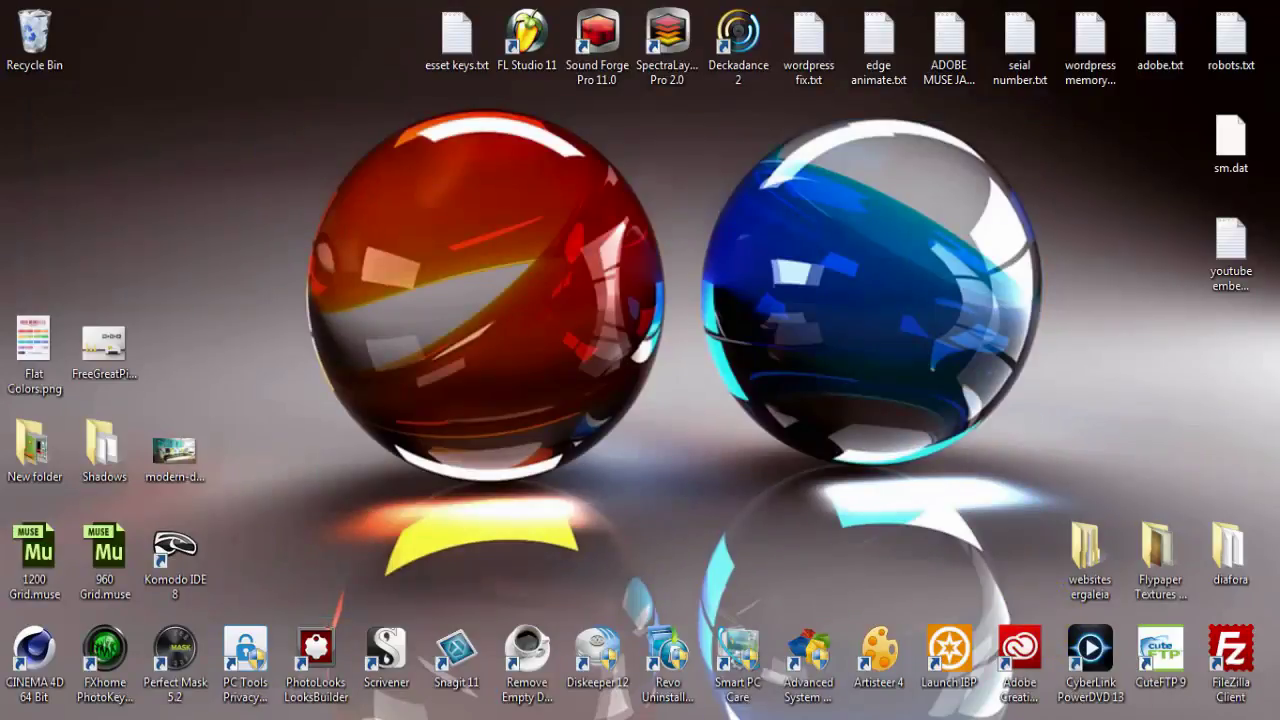